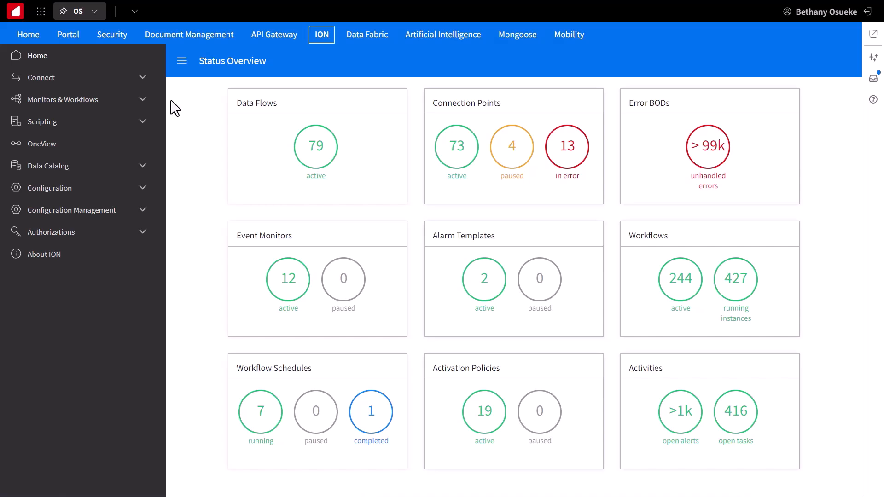
# Go to the Business Rules under Monitors & Workflows and add a new Approval Matrix
pyautogui.click(143, 100)
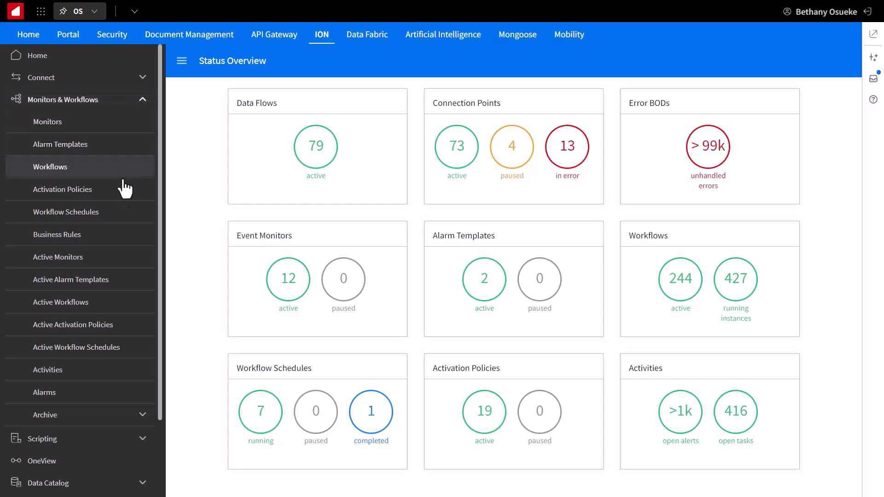
pyautogui.click(118, 250)
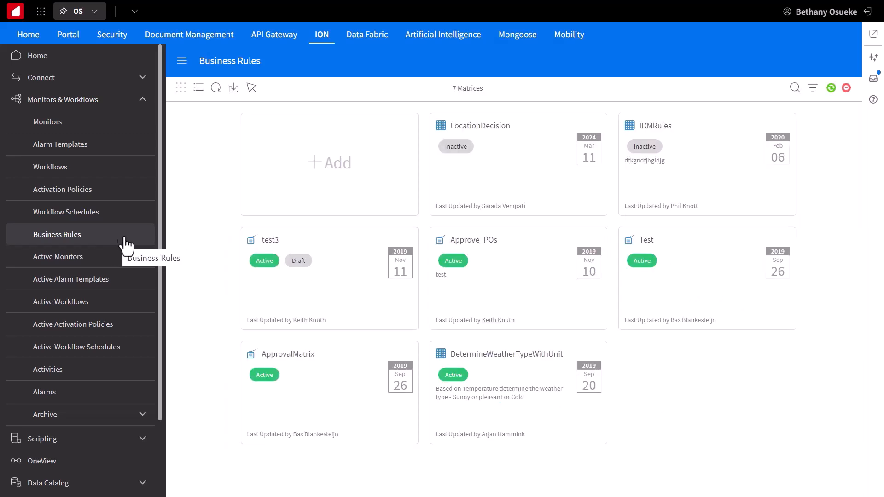
pyautogui.click(300, 159)
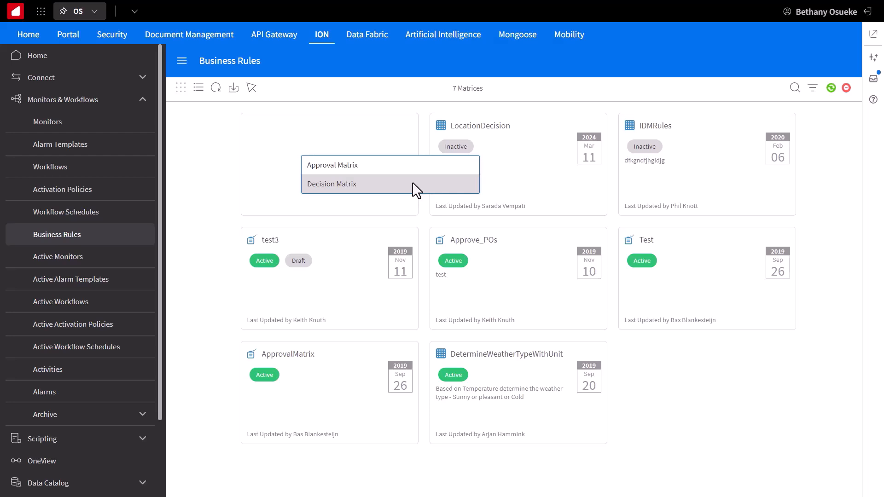
pyautogui.click(413, 167)
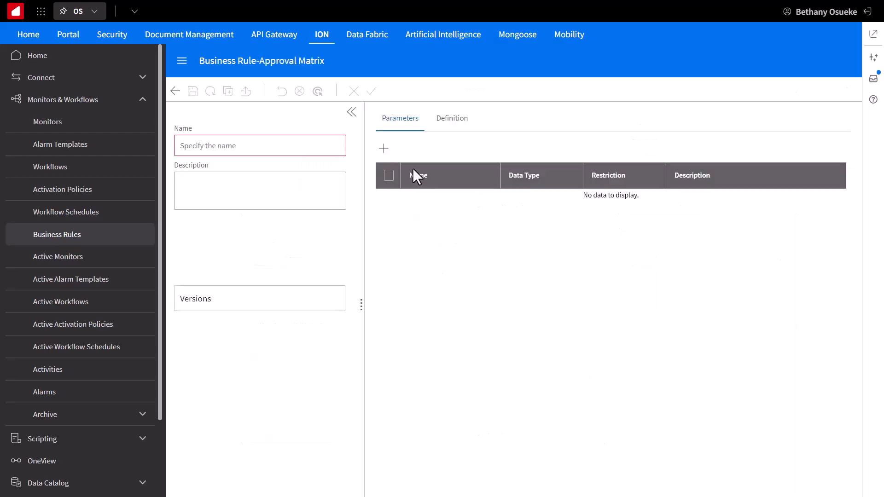
# Name the approval matrix Approve_POs_Demo and give it the description "test"
pyautogui.click(309, 148)
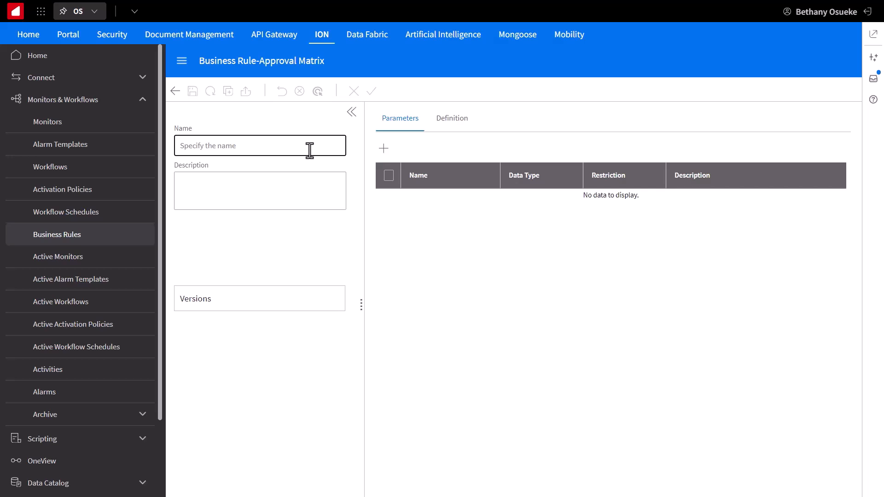
pyautogui.write('Approve')
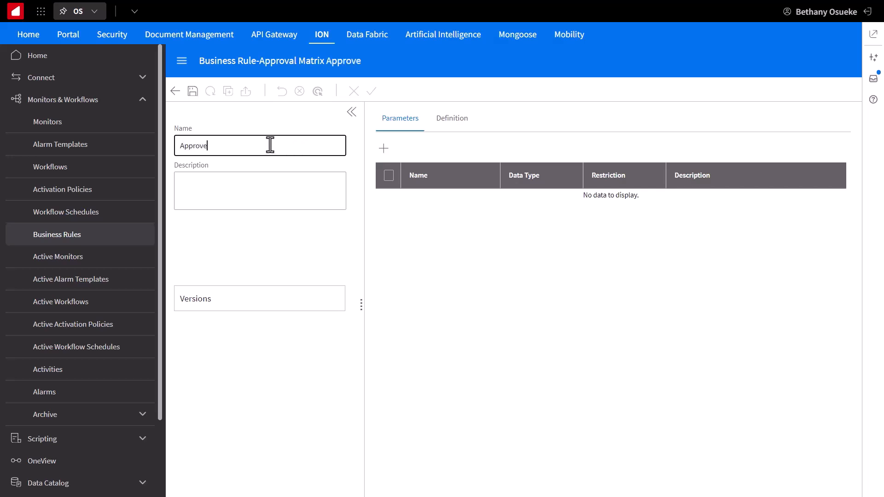
pyautogui.write('_POs_Demo')
pyautogui.click(264, 192)
pyautogui.write('test')
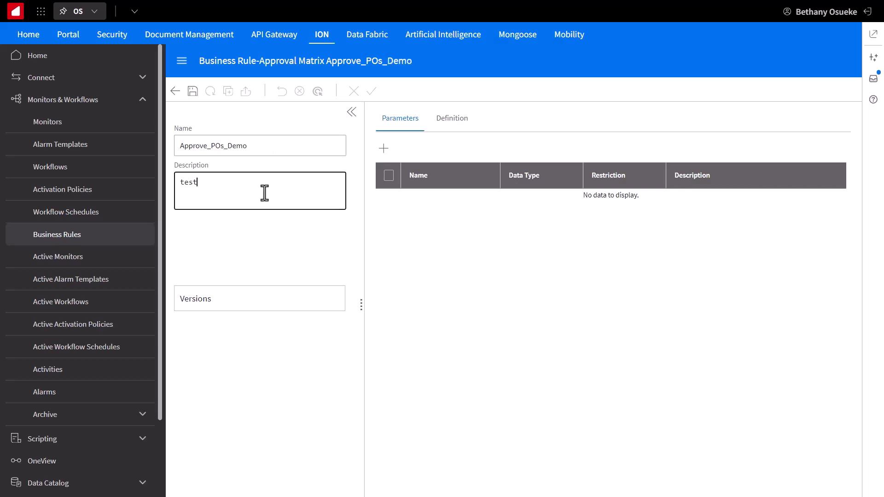
pyautogui.click(232, 258)
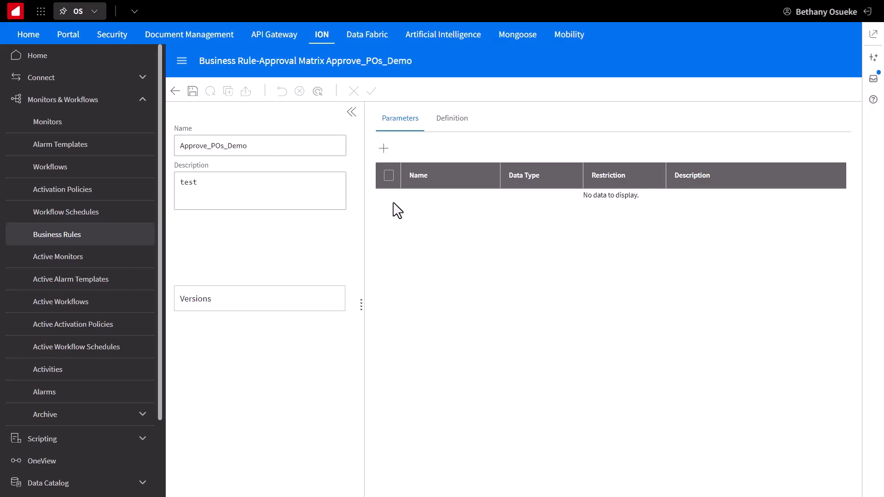
# Add a parameter named Company to the approval matrix
pyautogui.click(384, 148)
pyautogui.click(448, 205)
pyautogui.press('BackSpace')
pyautogui.press('BackSpace')
pyautogui.press('BackSpace')
pyautogui.press('BackSpace')
pyautogui.press('BackSpace')
pyautogui.press('BackSpace')
pyautogui.press('BackSpace')
pyautogui.press('BackSpace')
pyautogui.press('BackSpace')
pyautogui.press('BackSpace')
pyautogui.write('Company')
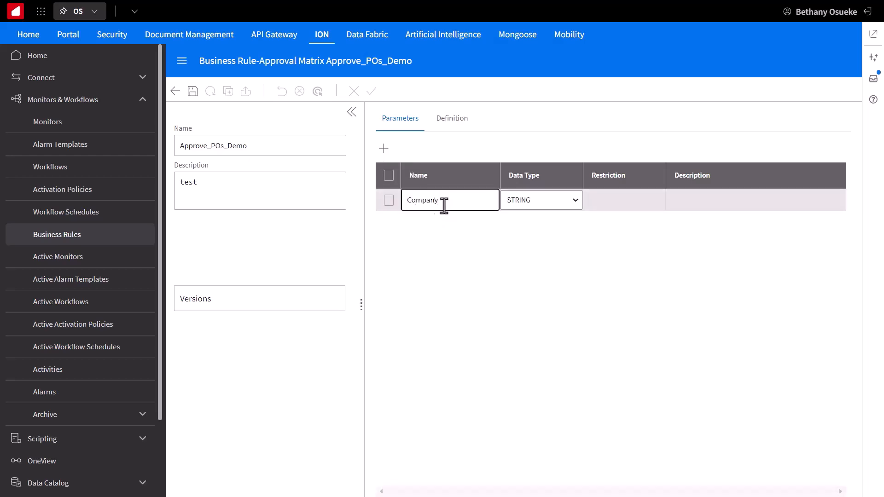
# Add a second parameter named Vendor below Company
pyautogui.click(382, 149)
pyautogui.doubleClick(424, 223)
pyautogui.write('Vendor')
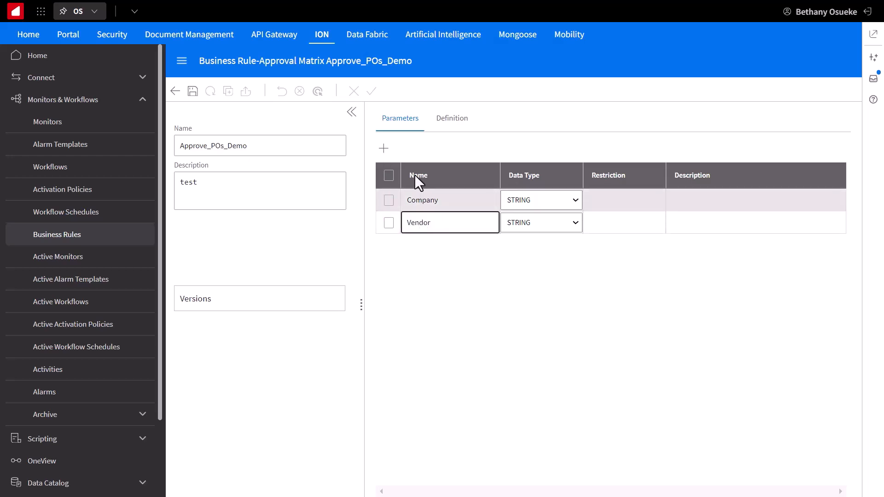
# Add a third parameter named PO Amount and set its data type to DECIMAL
pyautogui.click(384, 148)
pyautogui.doubleClick(429, 245)
pyautogui.write('PO Amount')
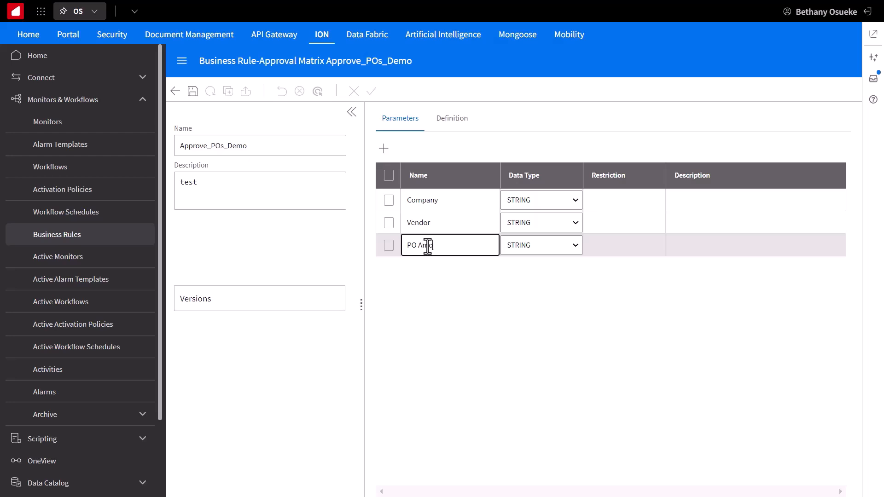
pyautogui.click(581, 255)
pyautogui.click(582, 255)
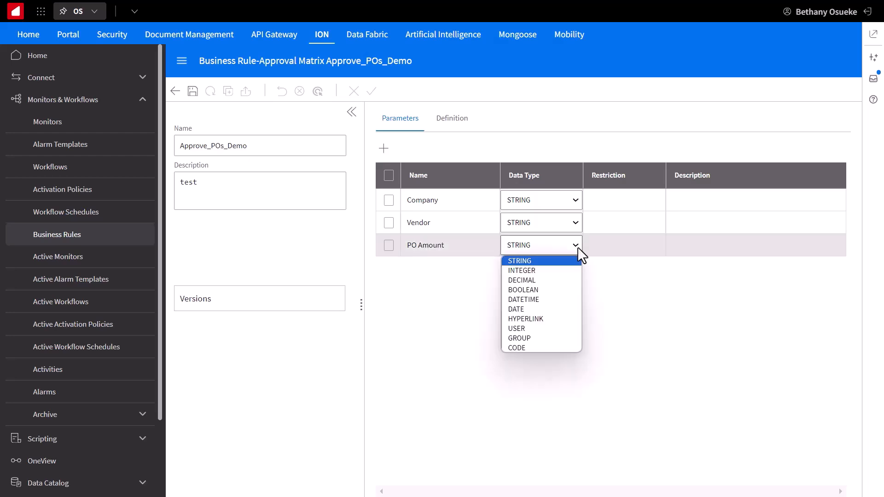
pyautogui.click(571, 281)
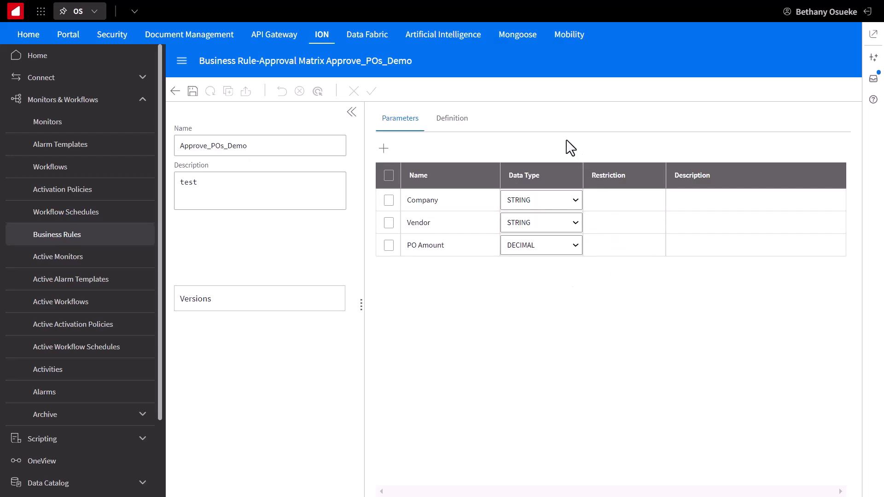
# In the matrix definition, include Company, PO Amount and Vendor as the parameters to check
pyautogui.click(454, 121)
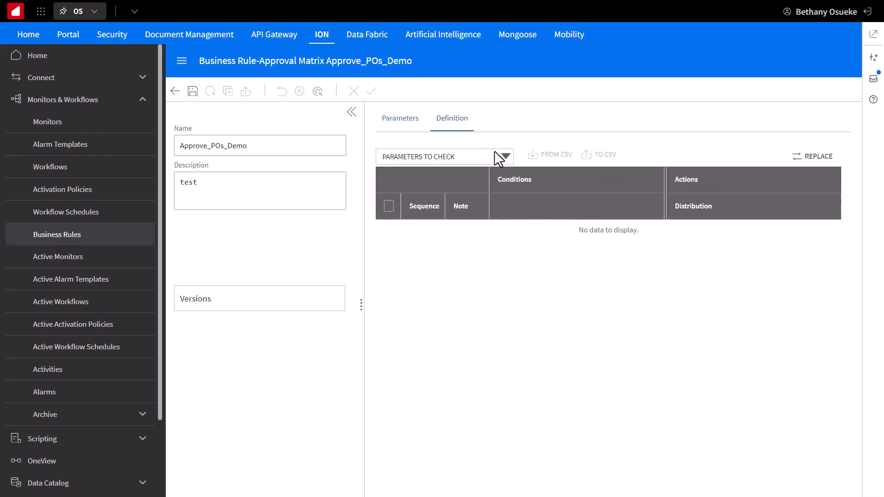
pyautogui.click(505, 157)
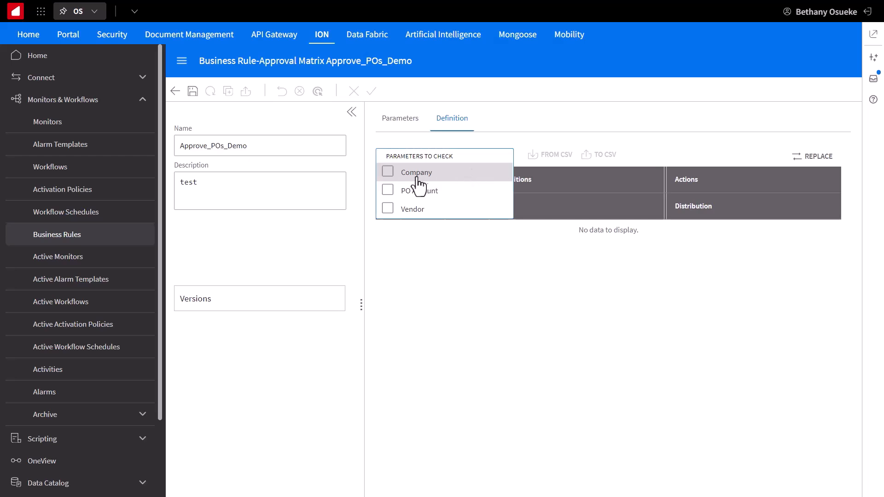
pyautogui.click(387, 172)
pyautogui.click(388, 190)
pyautogui.click(388, 208)
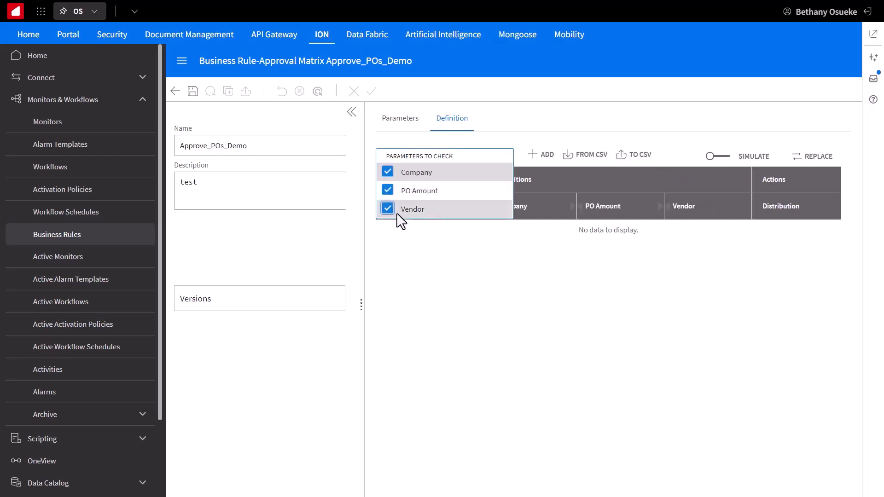
pyautogui.click(517, 139)
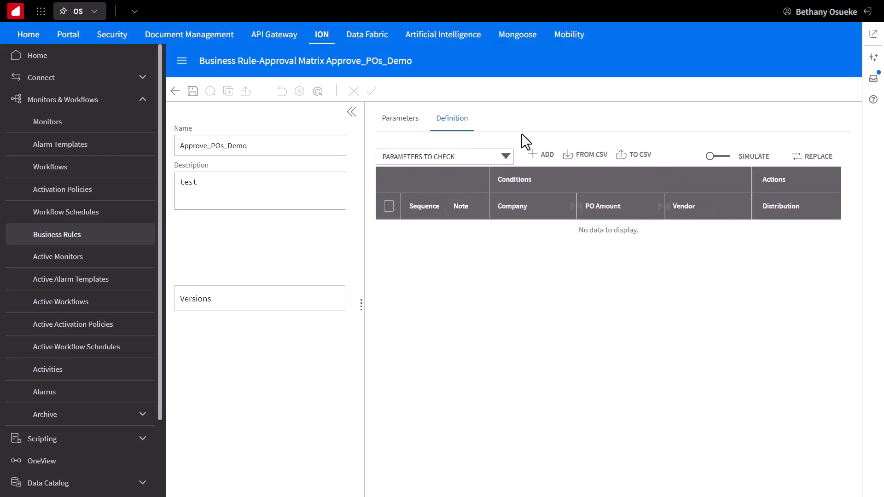
# Add three rows to the definition and set the first row's Company condition to "= XYZ"
pyautogui.click(536, 156)
pyautogui.click(536, 156)
pyautogui.click(537, 156)
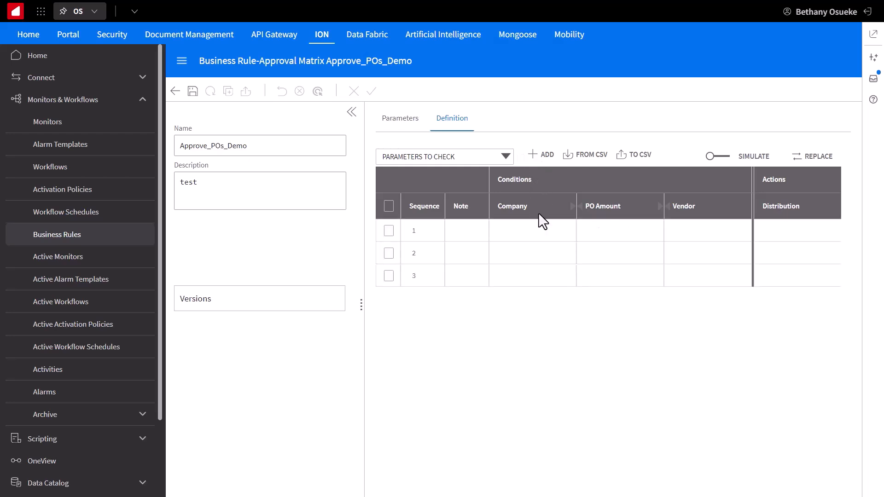
pyautogui.click(534, 229)
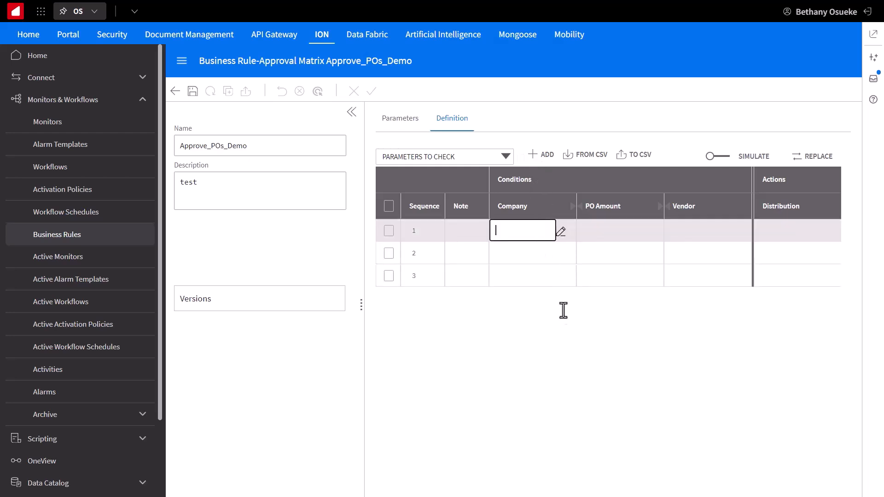
pyautogui.write('= XYZ')
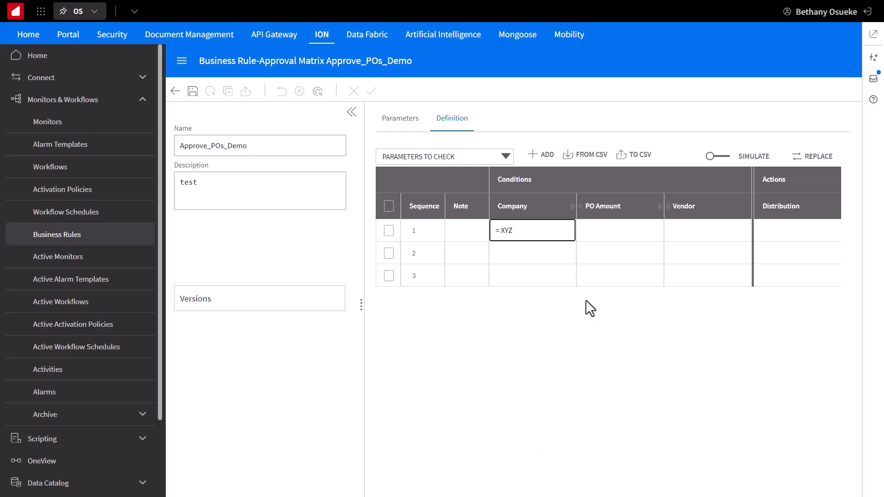
# Set the first row's PO Amount condition to Parameter between Values, from 0 to 1000
pyautogui.click(645, 230)
pyautogui.click(509, 281)
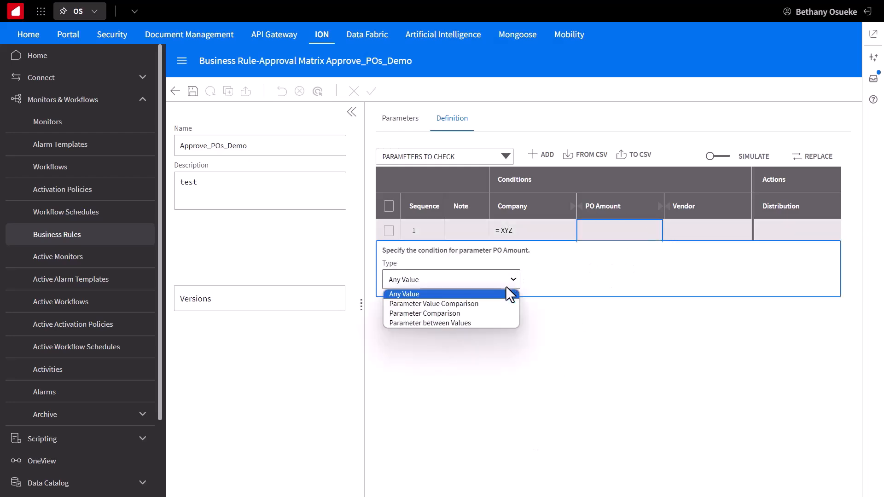
pyautogui.click(506, 323)
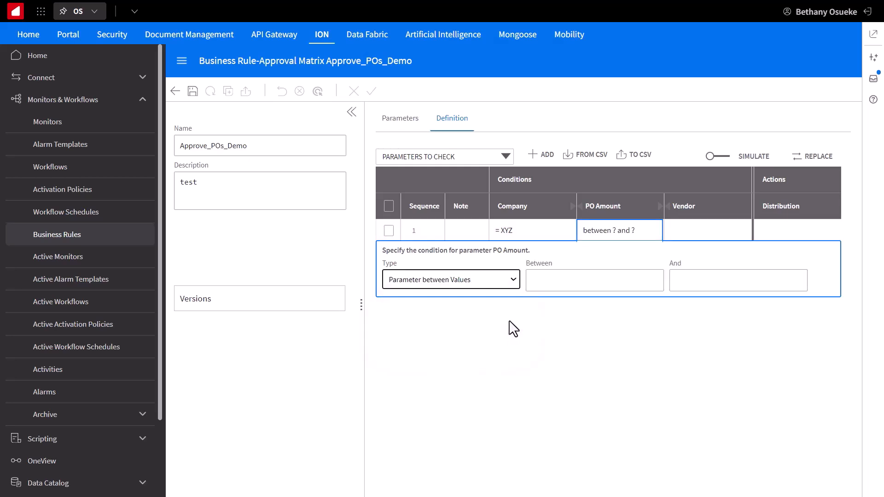
pyautogui.click(604, 272)
pyautogui.write('0')
pyautogui.click(706, 281)
pyautogui.write('1000')
pyautogui.click(691, 371)
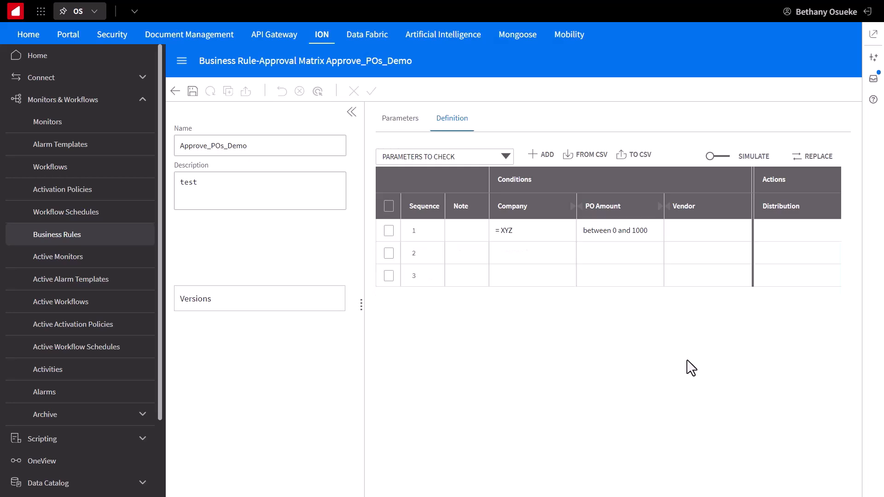
pyautogui.click(724, 232)
pyautogui.click(735, 231)
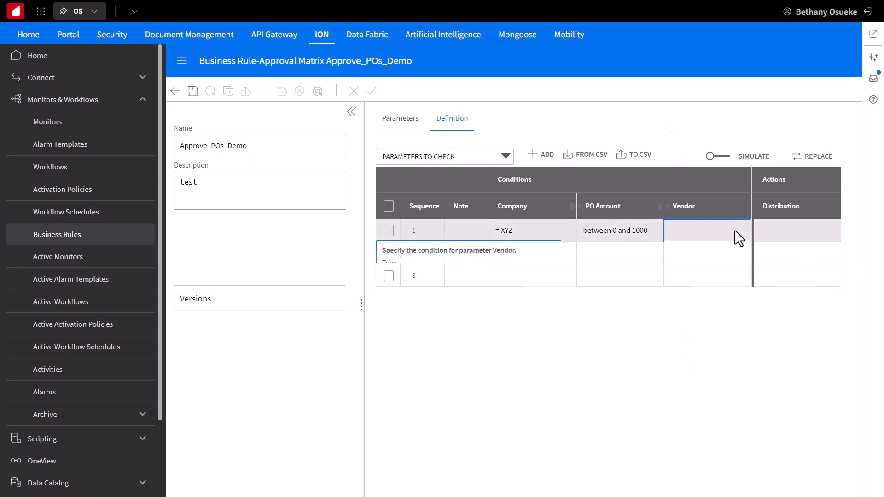
pyautogui.click(646, 341)
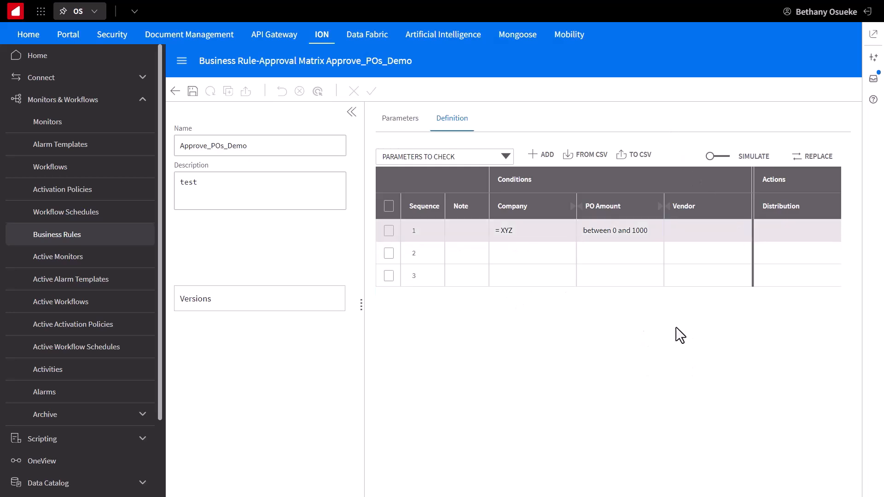
# Set the first row's distribution type to Group, search for "infor" and assign the INFOROS group
pyautogui.click(825, 229)
pyautogui.click(482, 285)
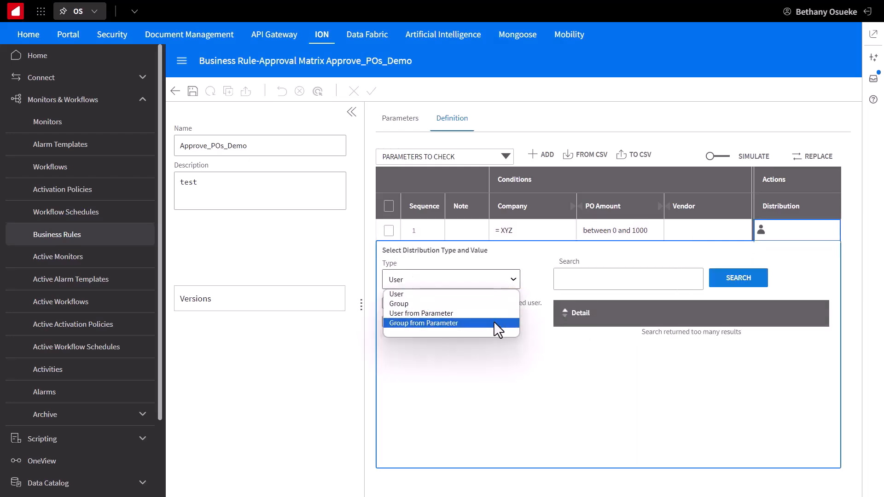
pyautogui.click(517, 303)
pyautogui.click(615, 279)
pyautogui.write('infor')
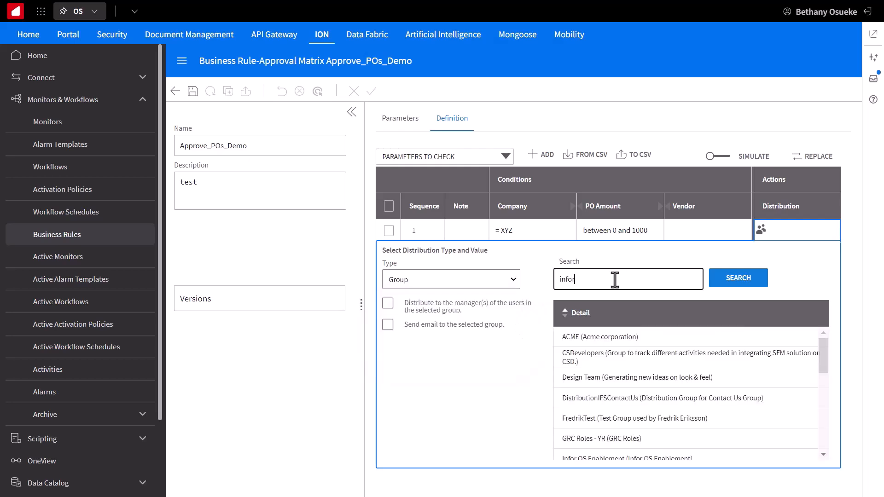
pyautogui.click(722, 284)
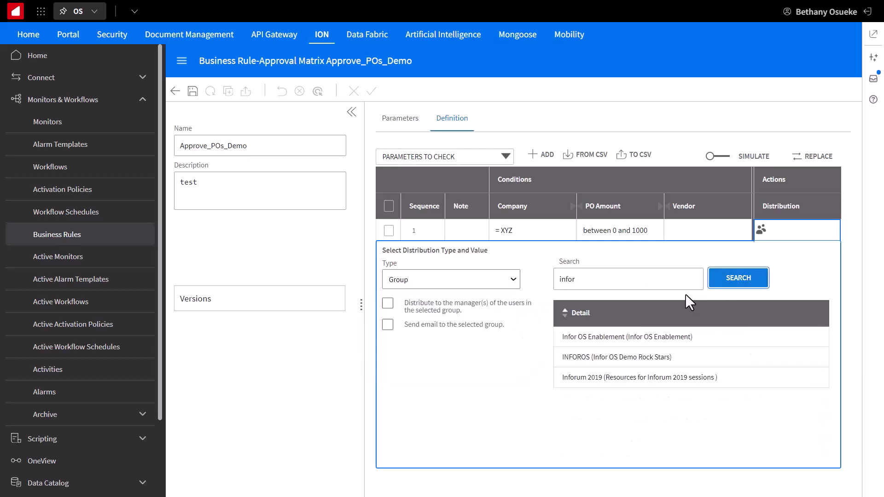
pyautogui.click(686, 357)
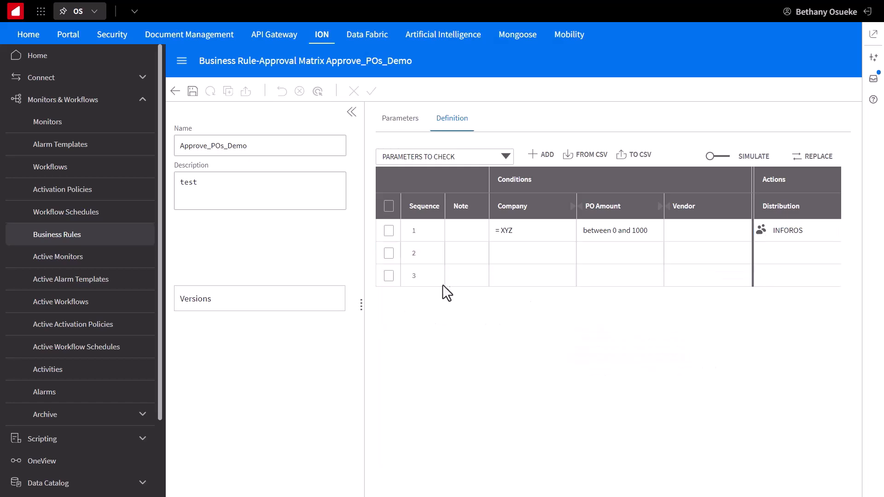
# Set the second row's conditions to Company "= XYZ" and PO Amount between 1000.01 and 10000
pyautogui.click(506, 252)
pyautogui.write('= XYZ')
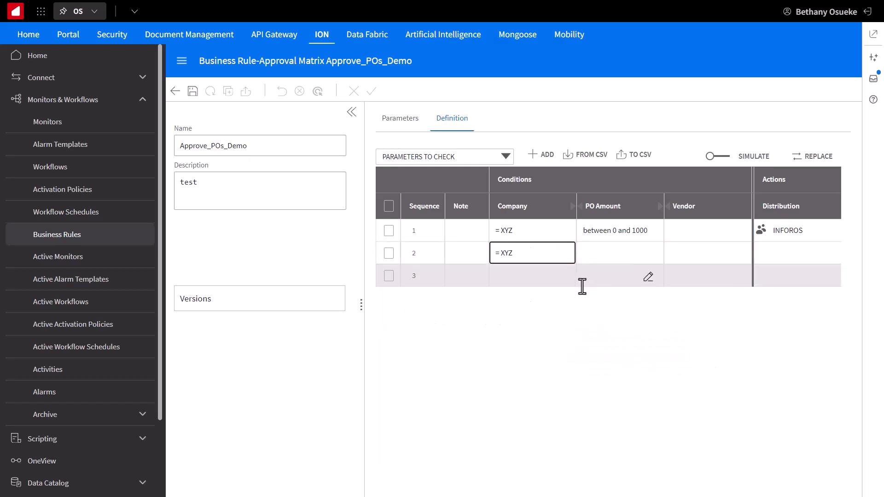
pyautogui.click(651, 256)
pyautogui.click(507, 306)
pyautogui.click(503, 347)
pyautogui.click(592, 304)
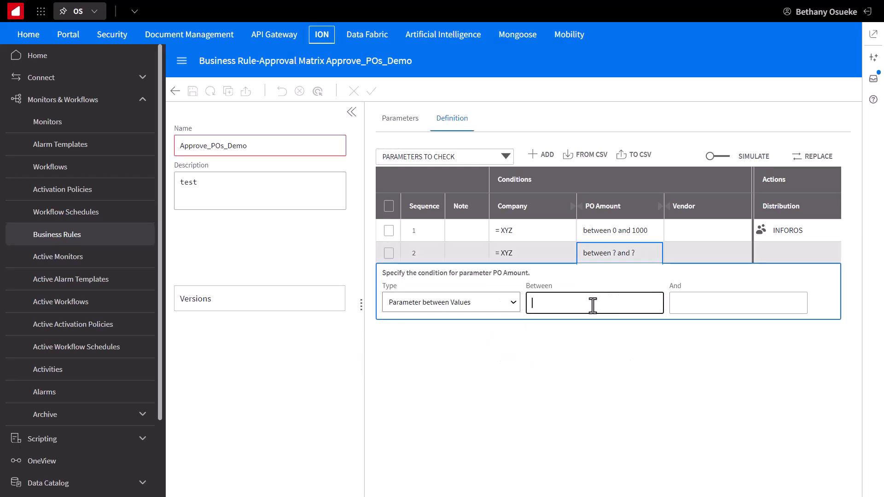
pyautogui.write('1000.01')
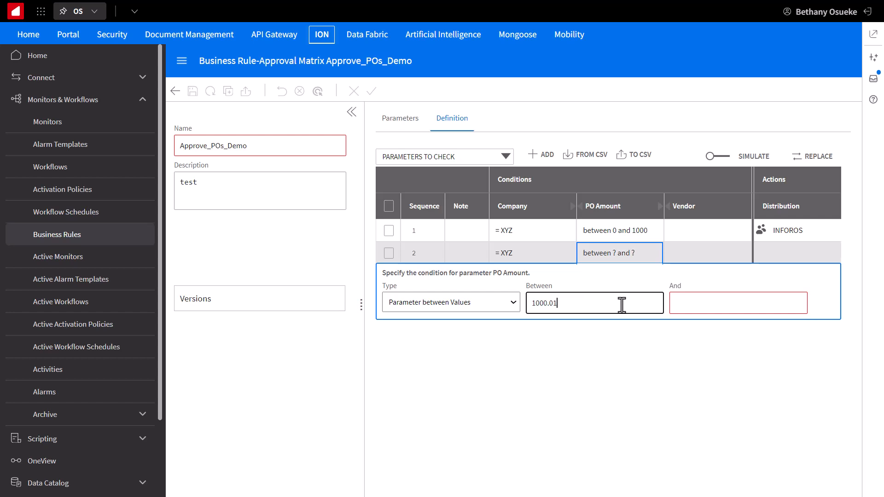
pyautogui.click(698, 303)
pyautogui.write('10000')
pyautogui.click(711, 371)
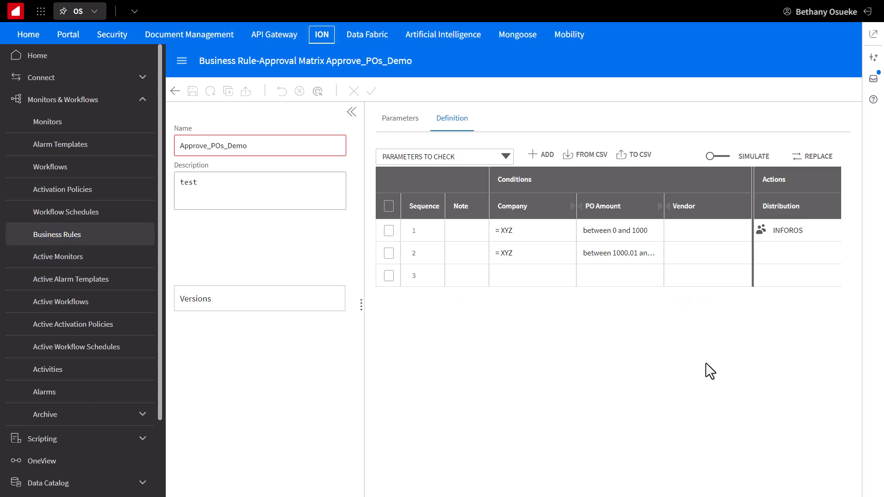
# Set the second row's distribution to a single user, searching by the approver's first name and assigning the matching user
pyautogui.click(803, 254)
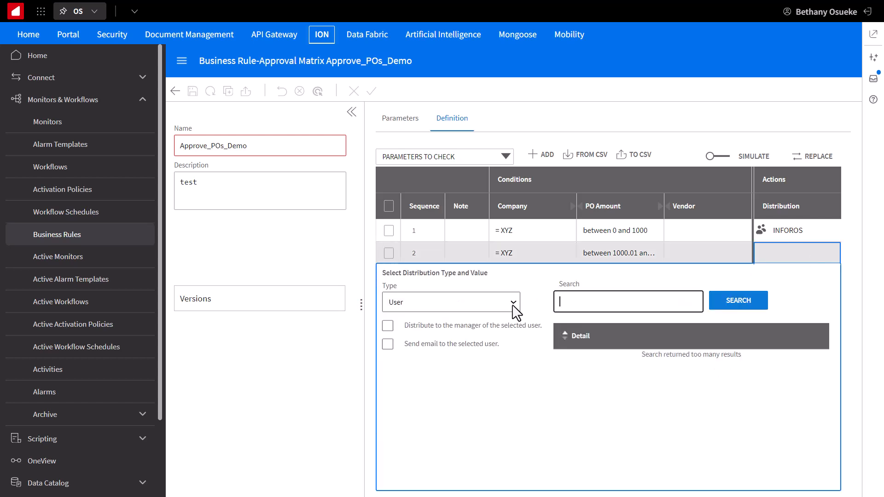
pyautogui.write('bojan')
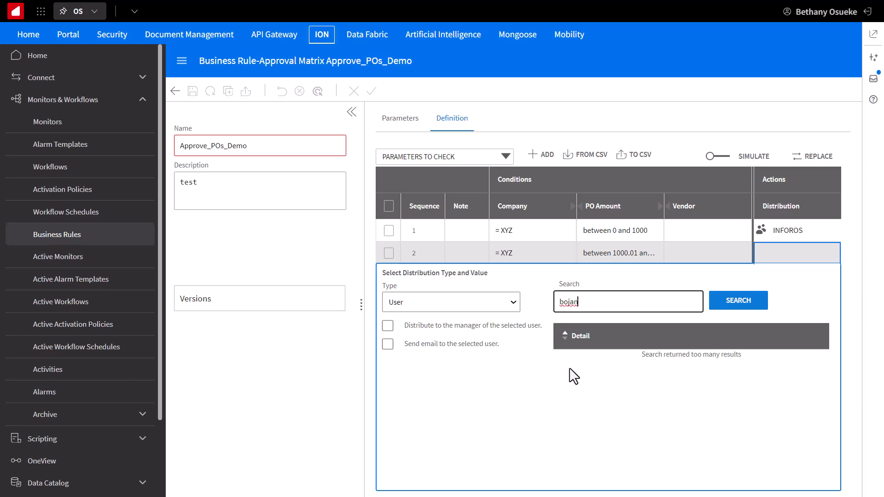
pyautogui.click(744, 303)
pyautogui.click(678, 360)
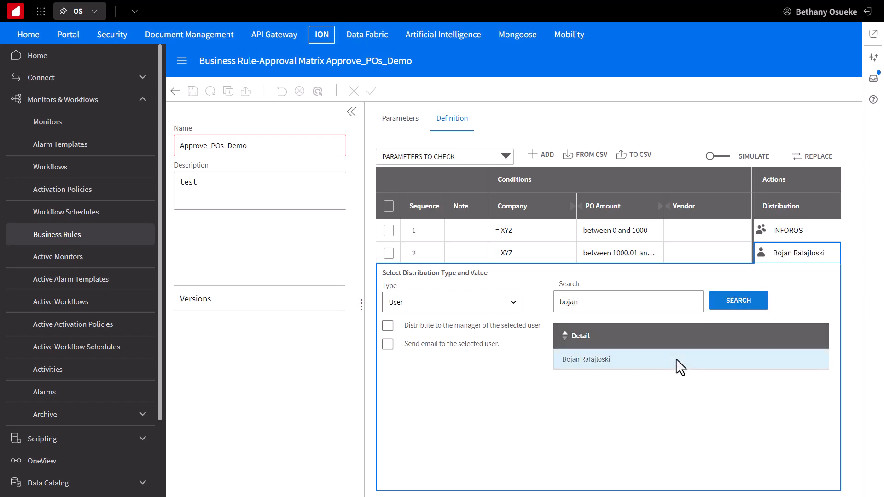
pyautogui.click(850, 327)
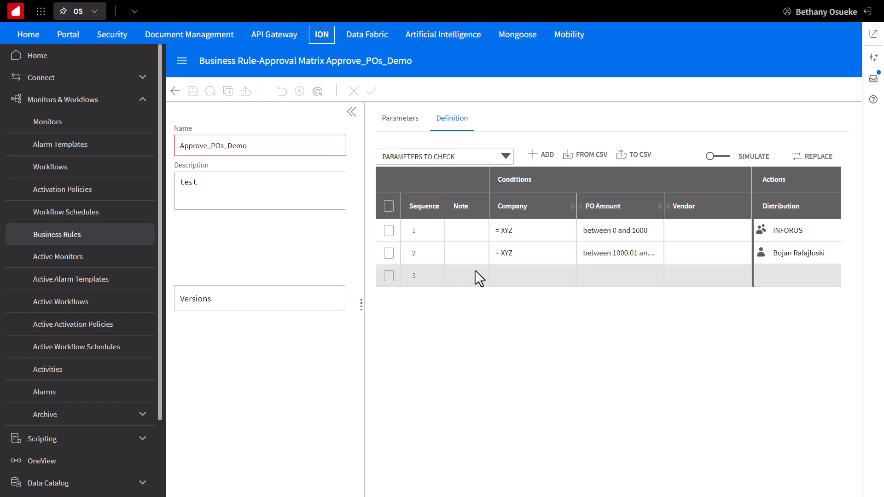
# Add the note "This is to handle..." to the second row and delete the empty third row
pyautogui.click(470, 255)
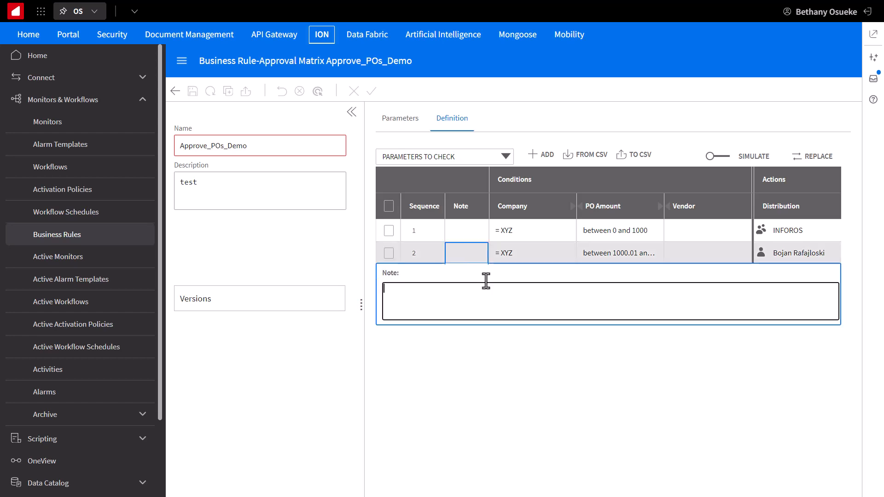
pyautogui.write('This i')
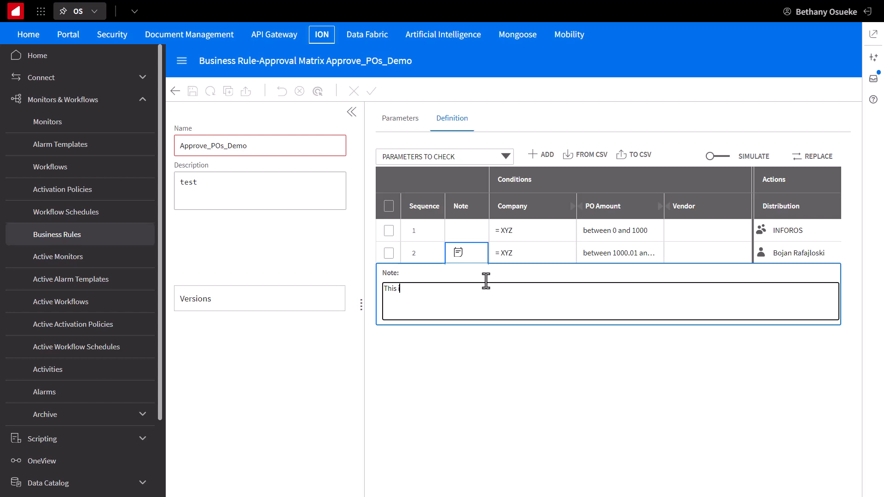
pyautogui.write('s to handle...')
pyautogui.click(509, 350)
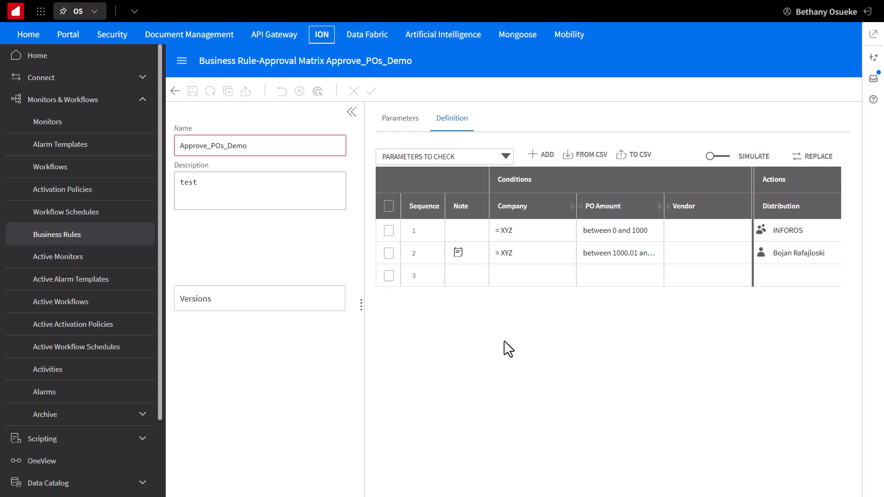
pyautogui.click(388, 276)
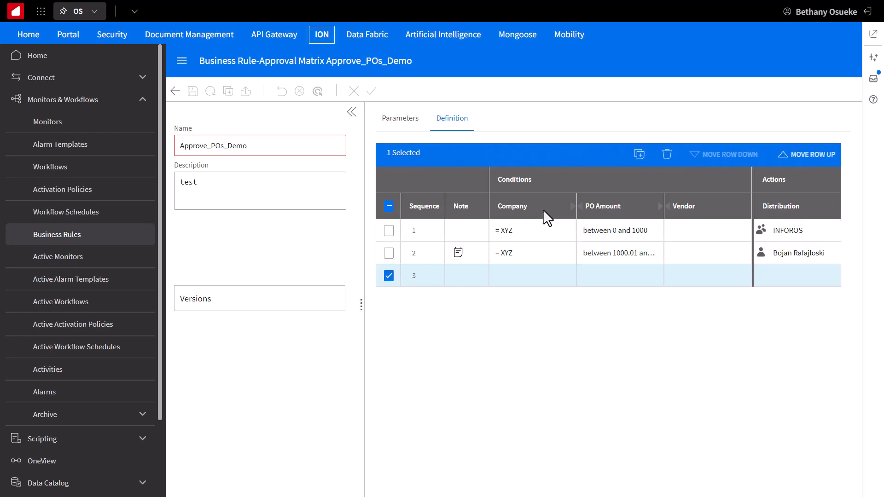
pyautogui.click(666, 156)
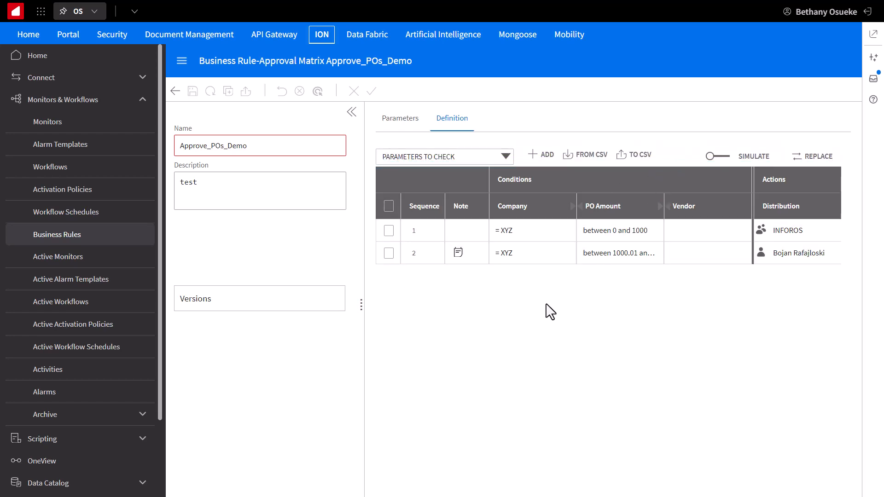
# Simulate the approval matrix with Company XYZ and PO Amount 50
pyautogui.click(713, 157)
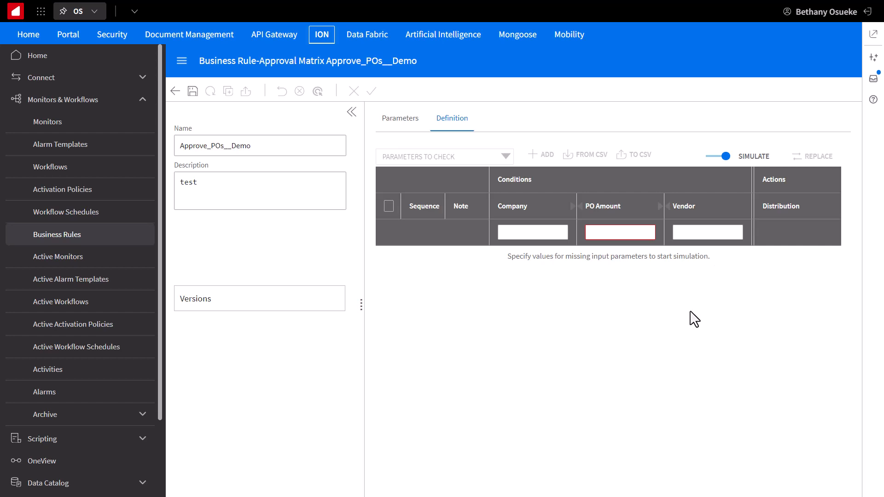
pyautogui.click(548, 232)
pyautogui.write('XYZ')
pyautogui.click(602, 230)
pyautogui.write('50')
pyautogui.click(712, 293)
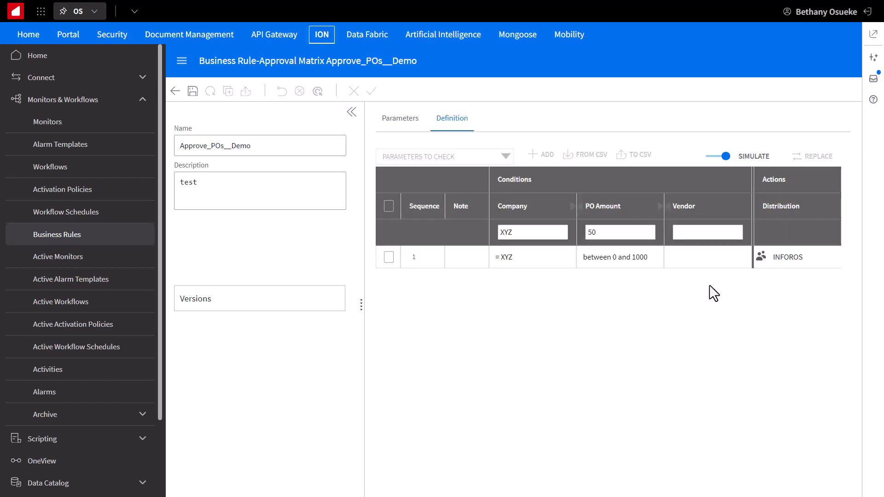
# Simulate the matrix with a PO Amount of 5000 for the same company and leave simulation mode
pyautogui.click(602, 232)
pyautogui.press('BackSpace')
pyautogui.press('BackSpace')
pyautogui.write('5')
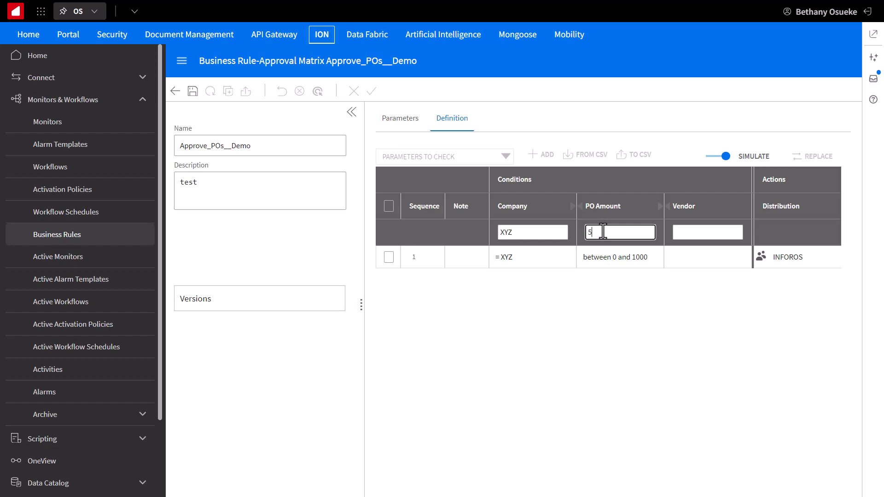
pyautogui.write('000')
pyautogui.click(661, 319)
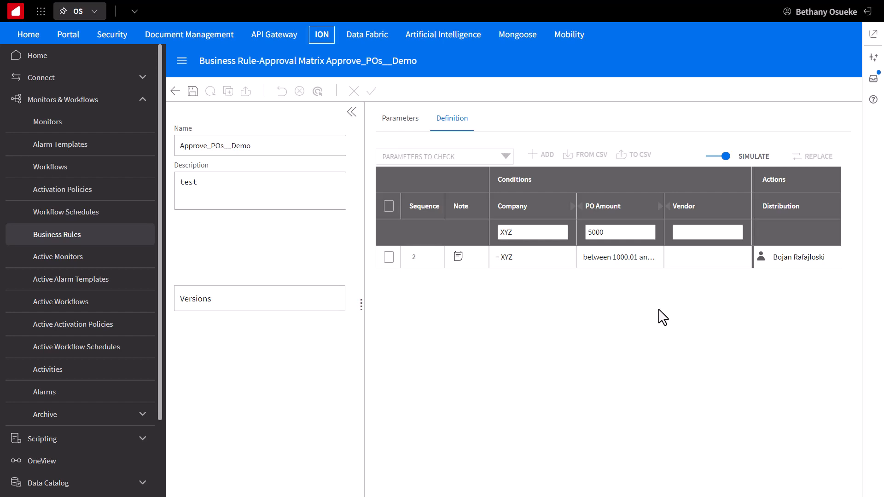
pyautogui.click(726, 156)
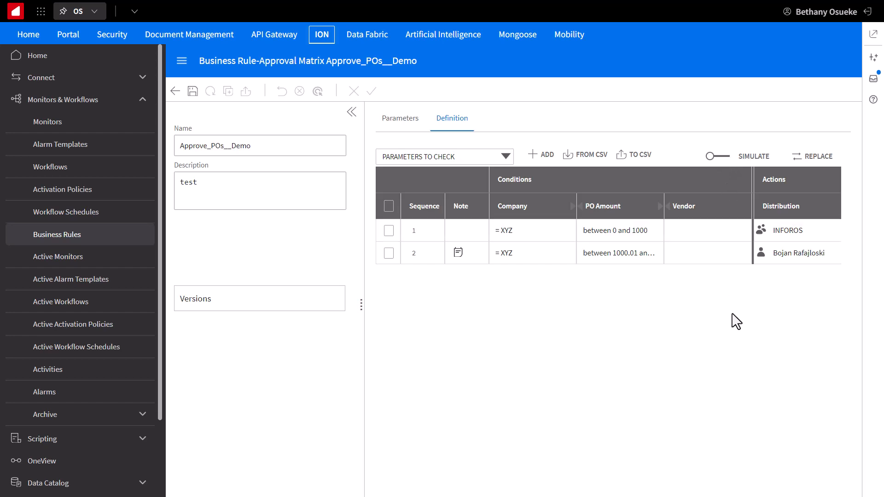
# Replace the second row's assigned approver with another user, searched by first name, using find and replace on the matrix
pyautogui.click(819, 159)
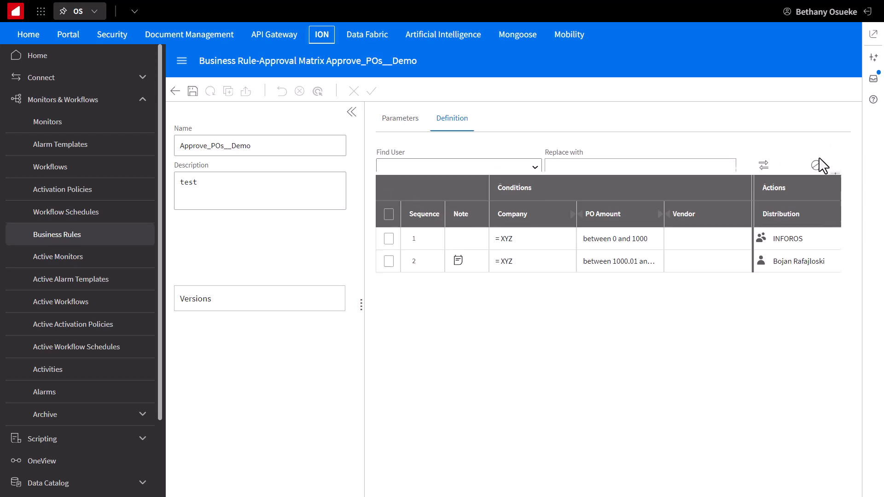
pyautogui.click(534, 168)
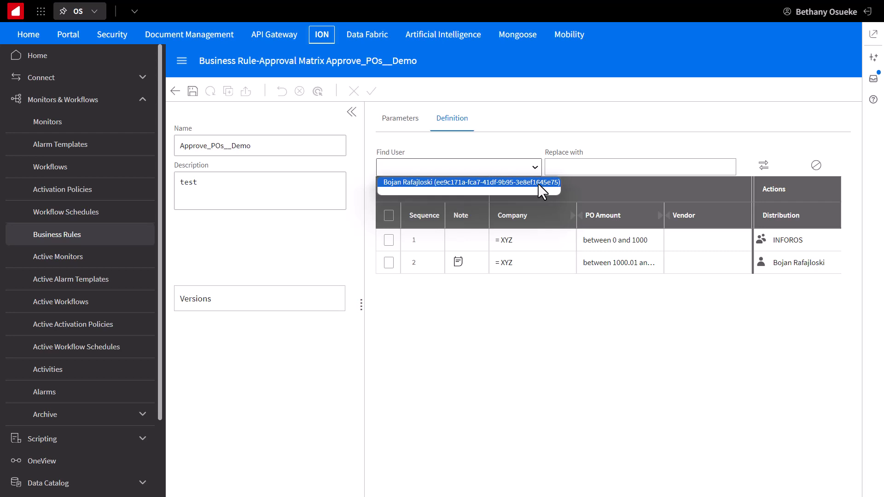
pyautogui.click(538, 183)
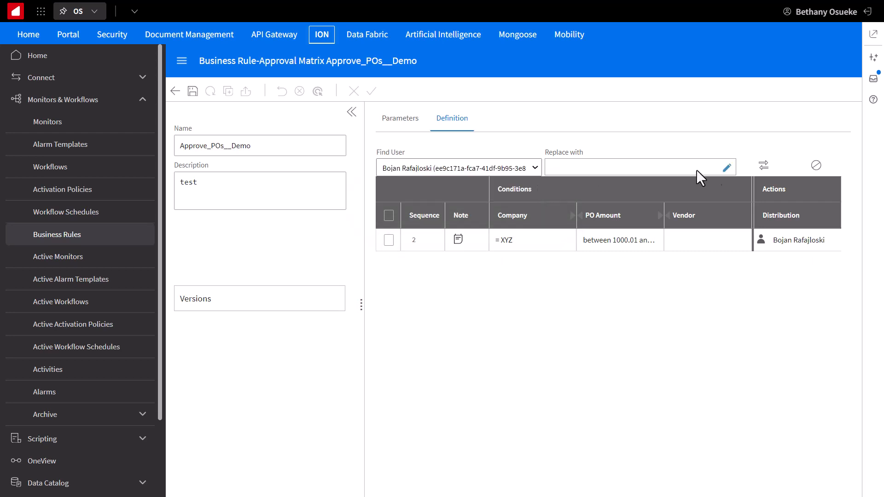
pyautogui.click(726, 168)
pyautogui.click(514, 215)
pyautogui.write('bethany')
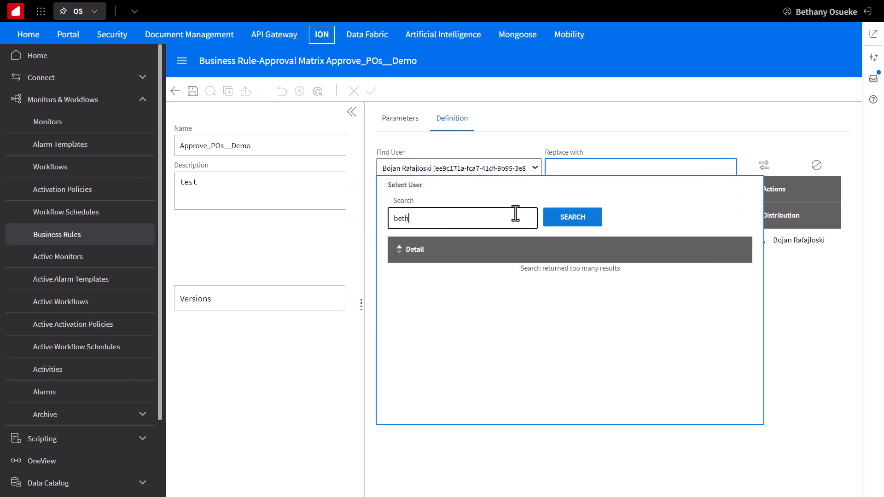
pyautogui.click(562, 219)
pyautogui.click(544, 271)
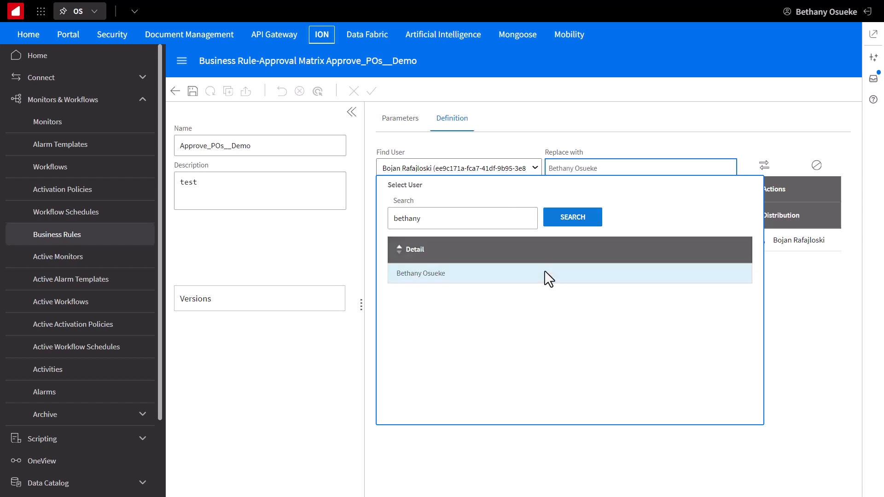
pyautogui.click(806, 259)
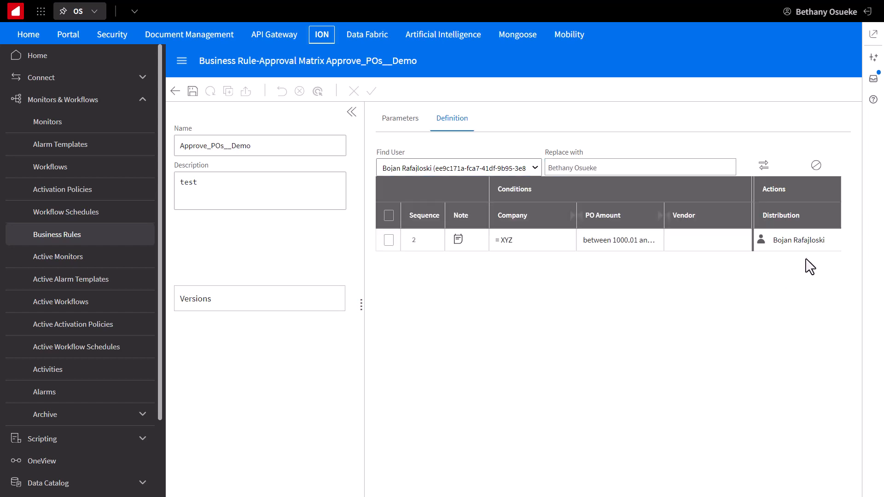
pyautogui.click(763, 166)
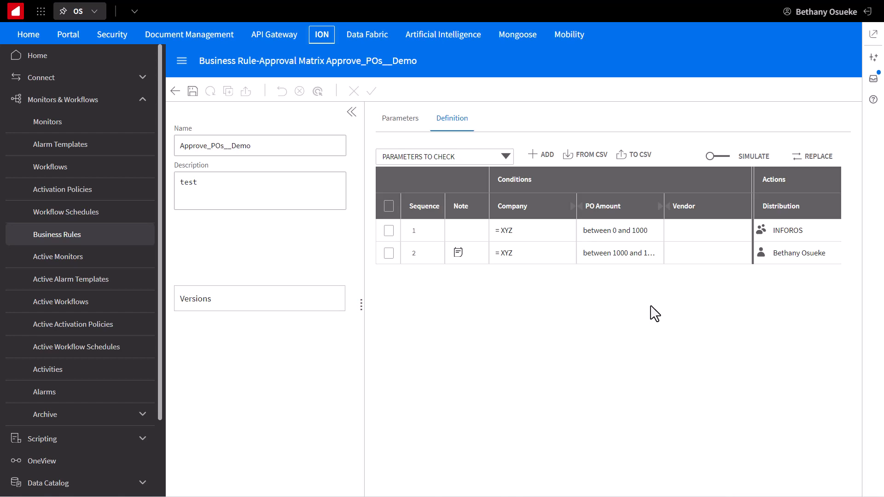
# Save the approval matrix and submit its draft version for approval
pyautogui.click(192, 92)
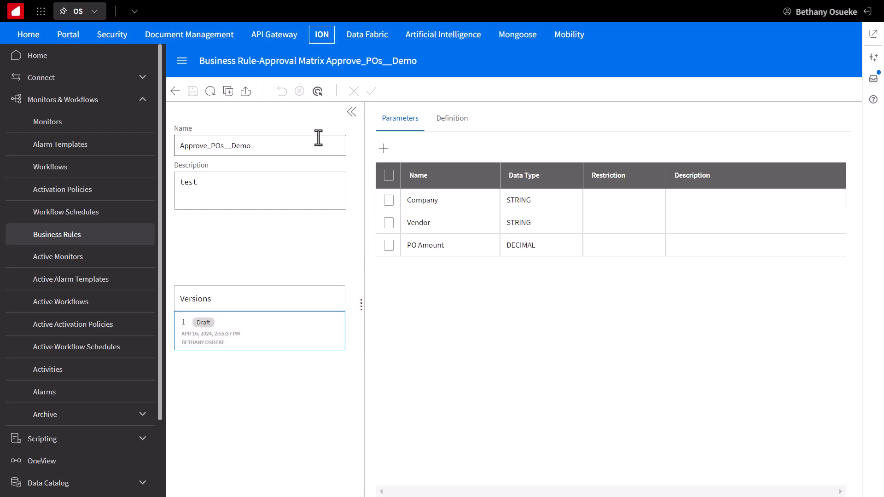
pyautogui.click(317, 92)
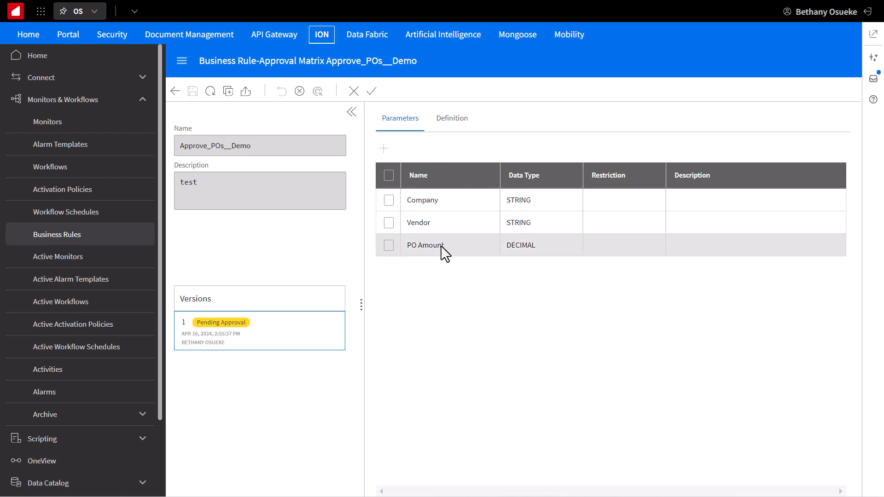
# Review the submitted rule's definition and parameters, and approve the pending version 1
pyautogui.click(458, 122)
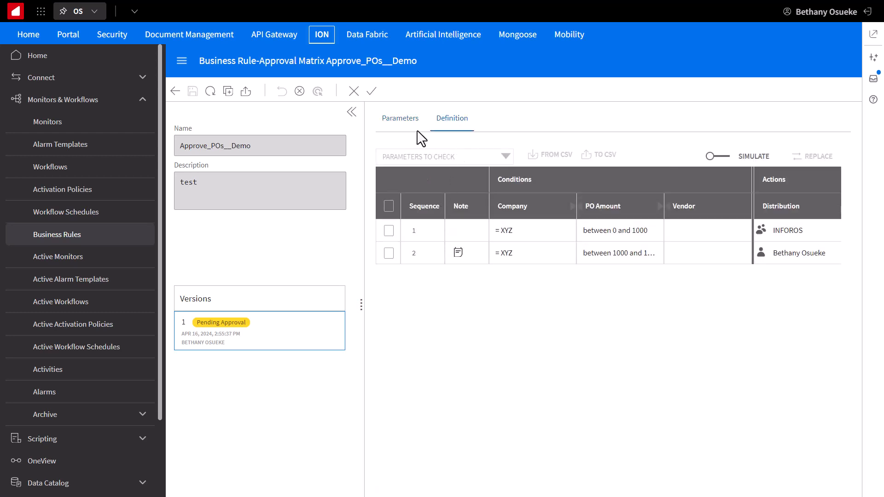
pyautogui.click(409, 120)
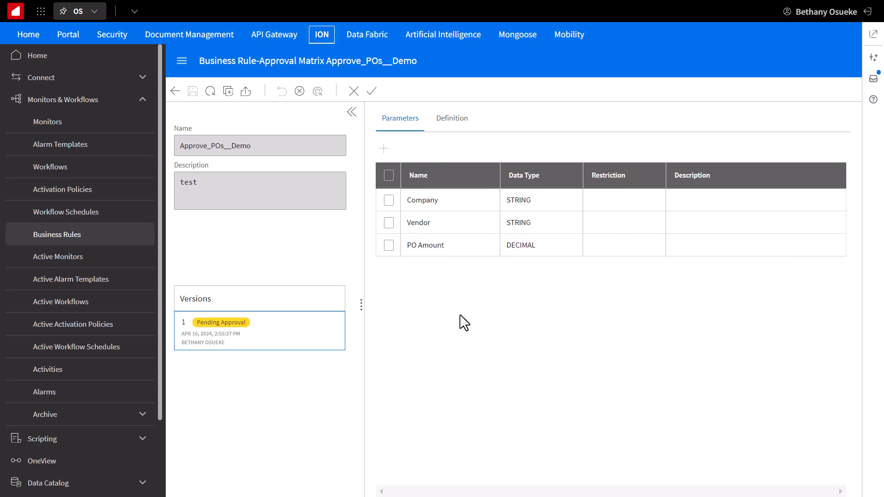
pyautogui.click(371, 92)
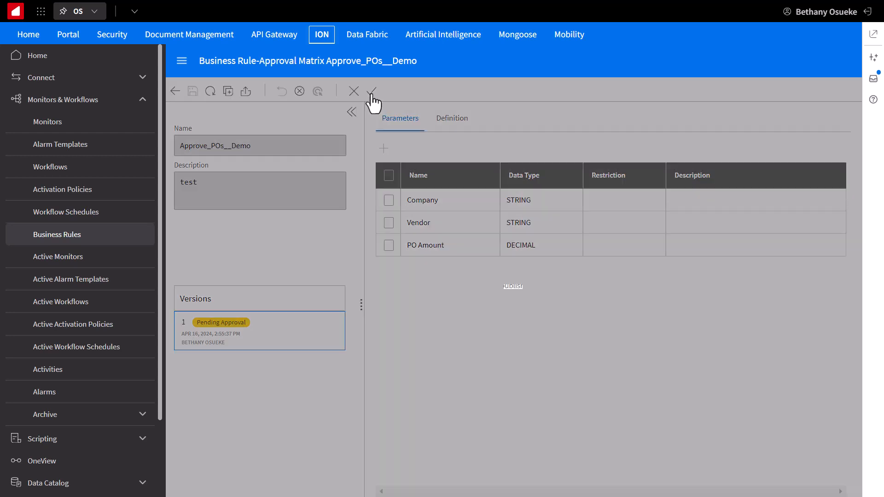
pyautogui.click(454, 332)
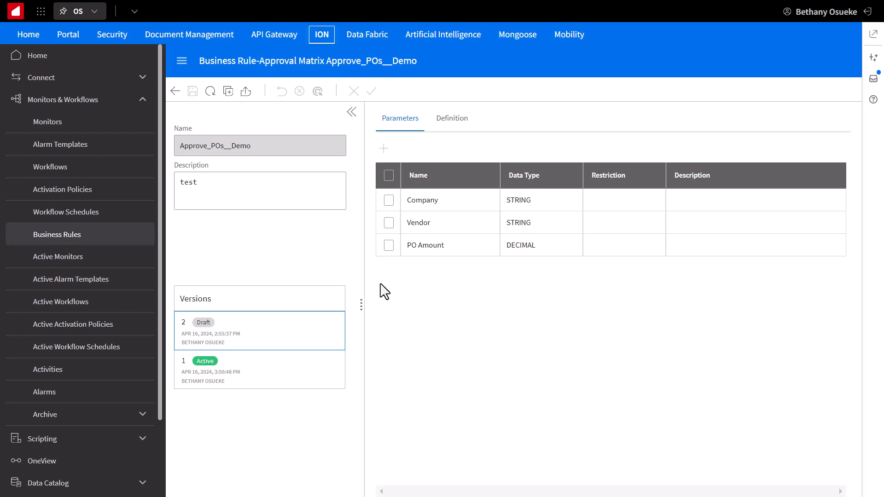
# Return to the business rules overview and create a new decision matrix named POs_Test1
pyautogui.click(175, 92)
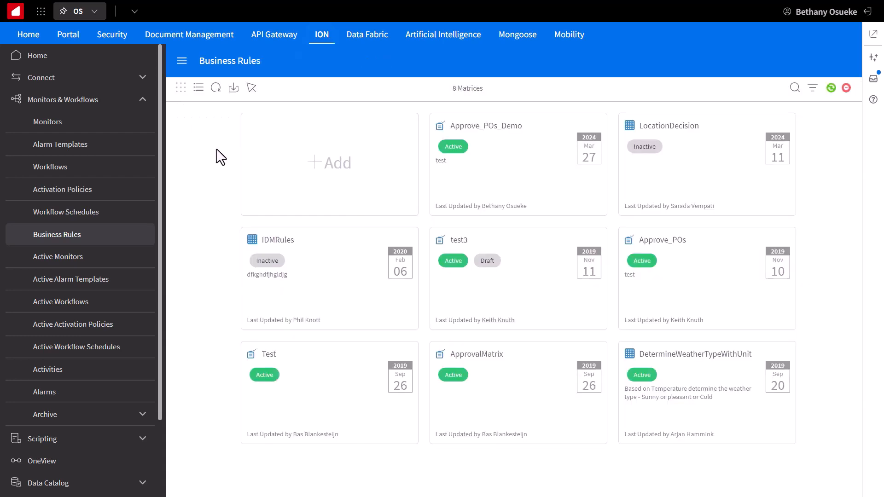
pyautogui.click(356, 160)
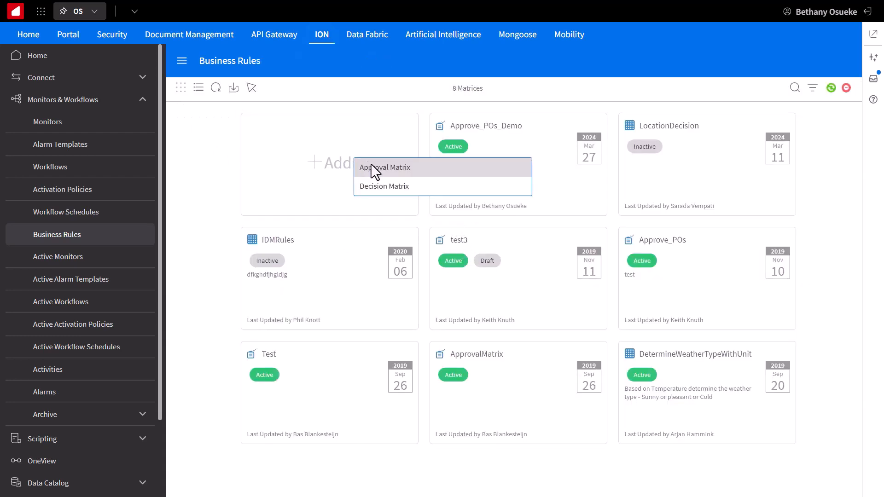
pyautogui.click(380, 190)
pyautogui.click(203, 145)
pyautogui.write('POs_Test1')
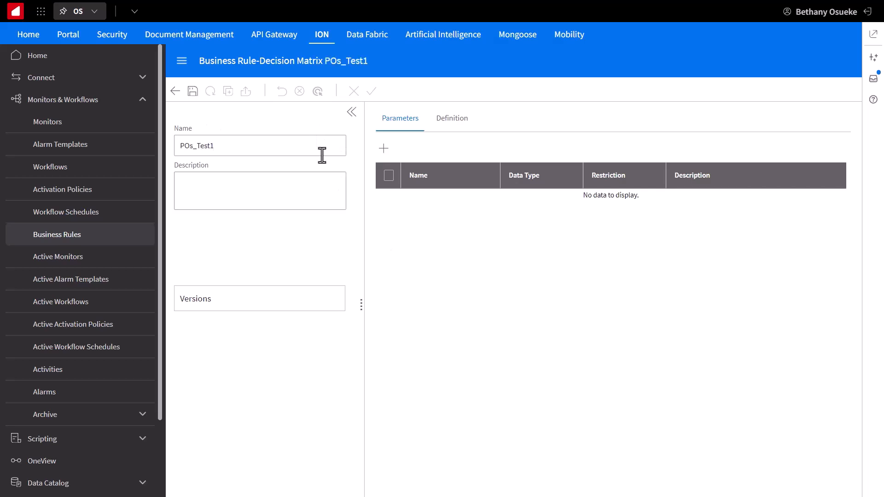
# Add three parameters to the POs_Test1 decision matrix, keeping their default names and the STRING data type
pyautogui.click(383, 149)
pyautogui.click(383, 149)
pyautogui.click(383, 150)
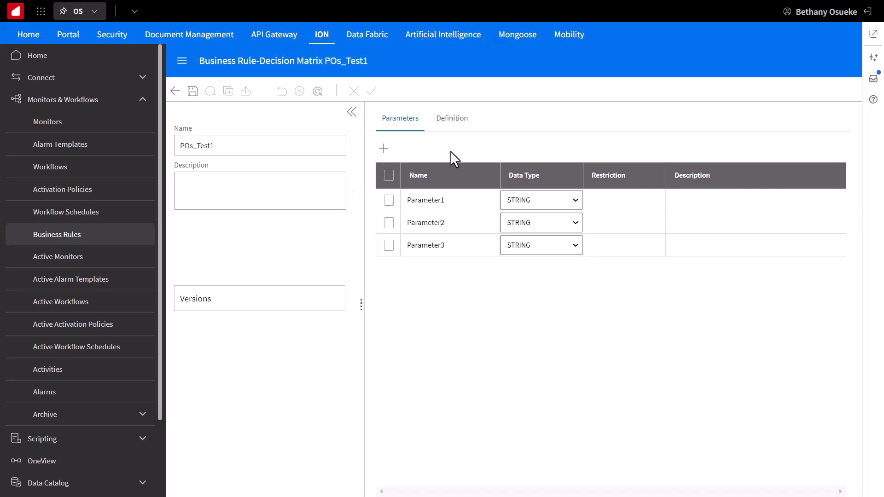
# Select Parameter1, Parameter2 and Parameter3 as the parameters to check in the definition and add one row
pyautogui.click(452, 120)
pyautogui.click(465, 156)
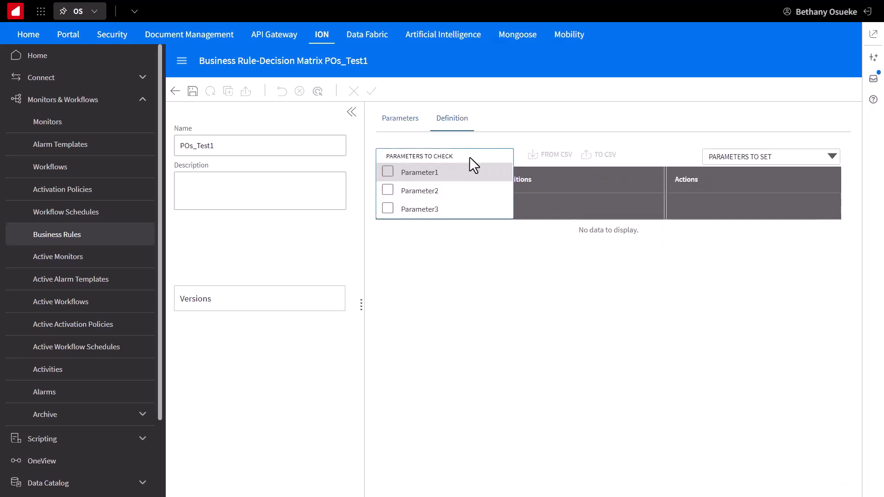
pyautogui.click(388, 172)
pyautogui.click(388, 190)
pyautogui.click(387, 208)
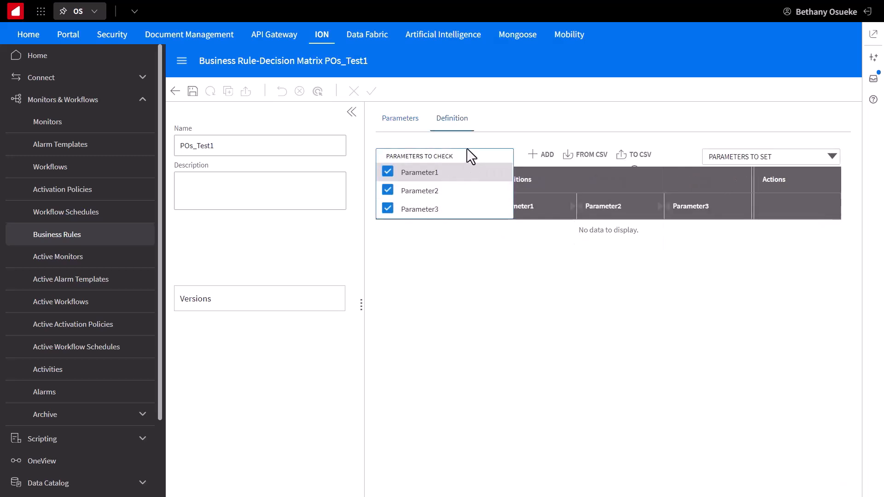
pyautogui.click(504, 131)
pyautogui.click(533, 159)
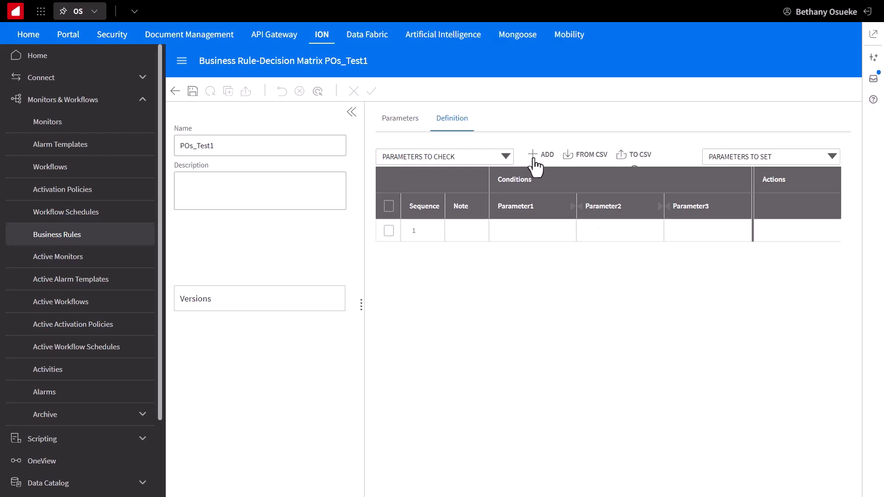
# Choose Parameter3 as the parameter to set in the decision matrix's actions
pyautogui.click(726, 157)
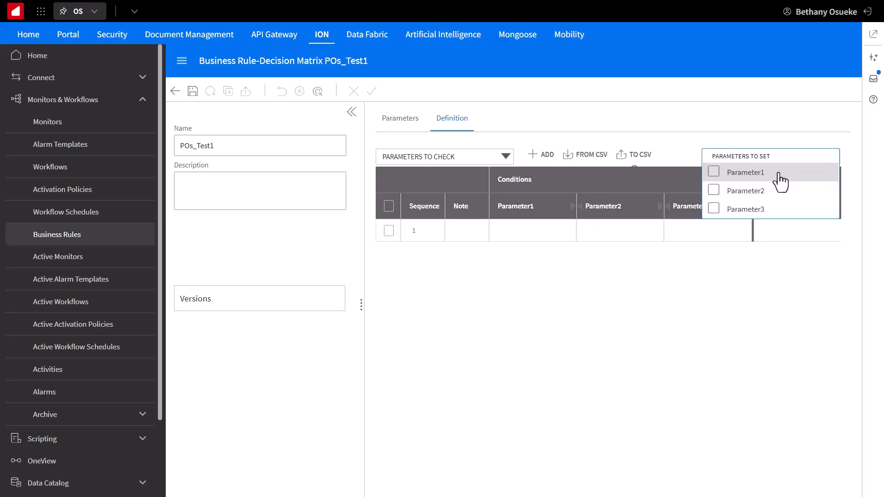
pyautogui.click(770, 210)
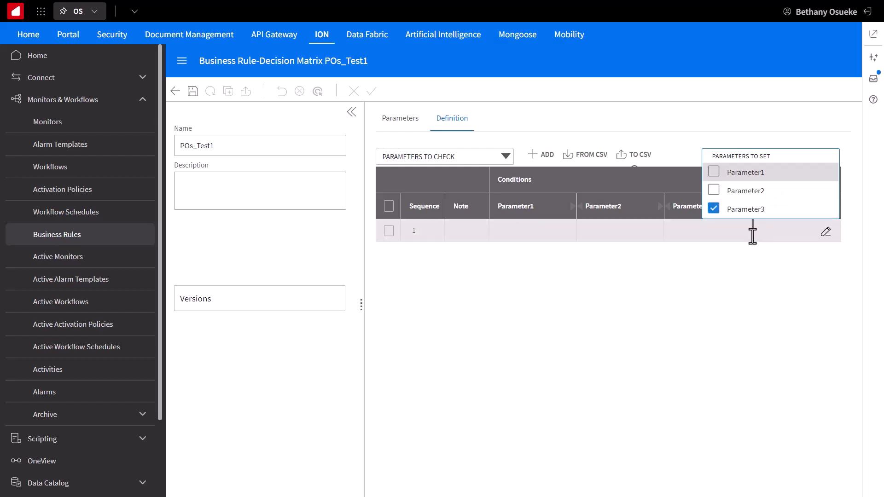
pyautogui.click(643, 271)
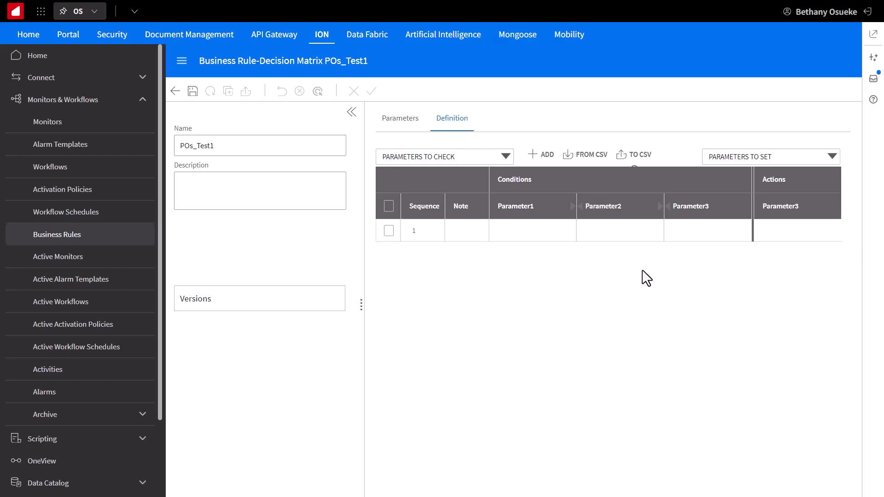